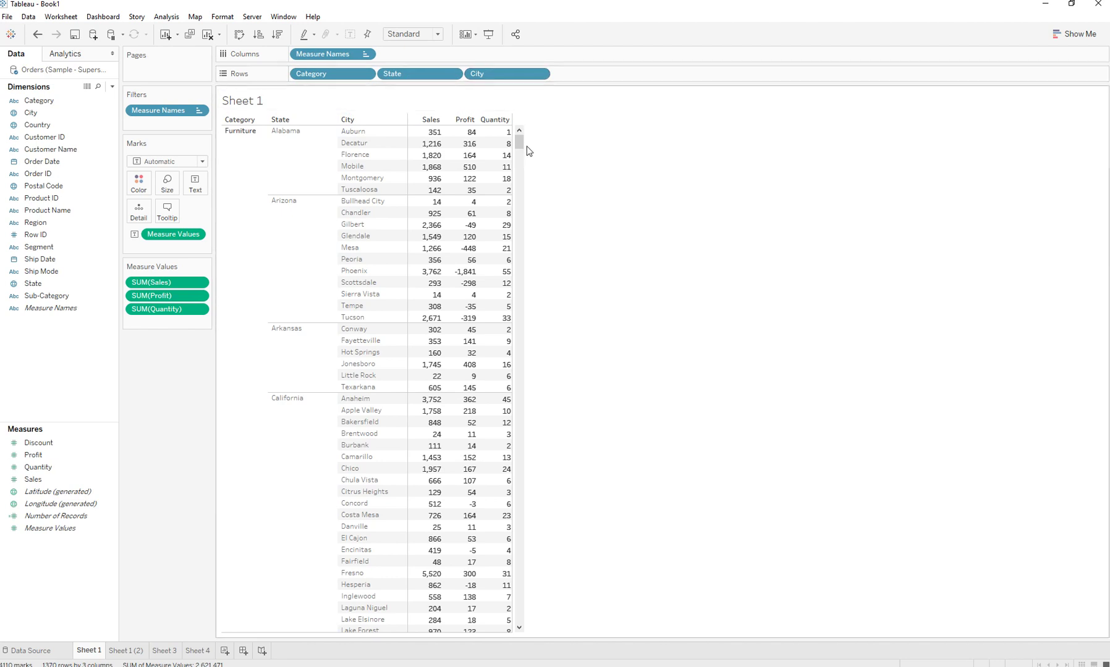
{"action": "left_click_drag", "start_coordinate": [520, 147], "coordinate": [518, 167]}
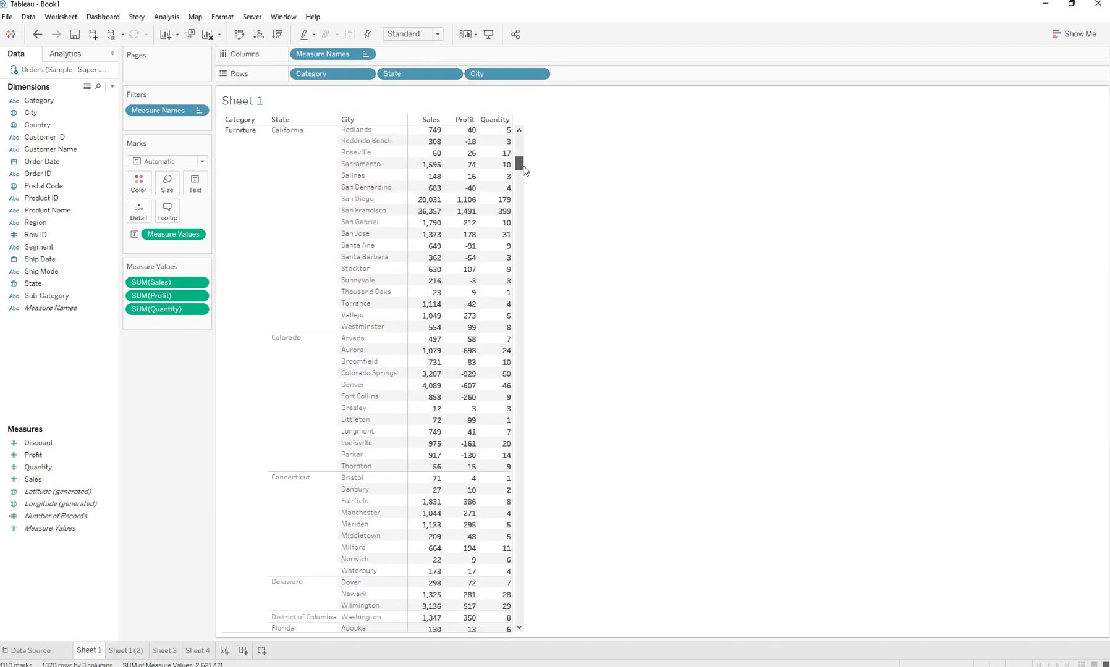
Check the San Bernardino, Santa Ana and Santa Barbara profits, then color by Measure Values
{"action": "left_click", "coordinate": [464, 188]}
{"action": "left_click", "coordinate": [467, 248]}
{"action": "left_click", "coordinate": [466, 258]}
{"action": "scroll", "coordinate": [515, 160], "scroll_direction": "up", "scroll_amount": 10}
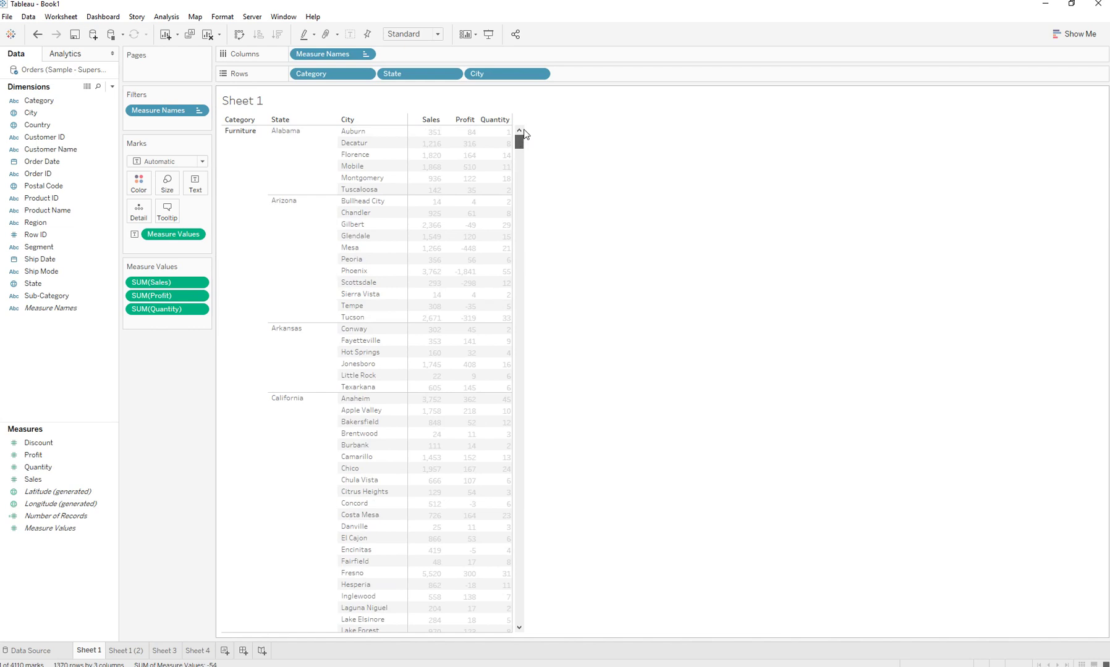
{"action": "left_click", "coordinate": [565, 208]}
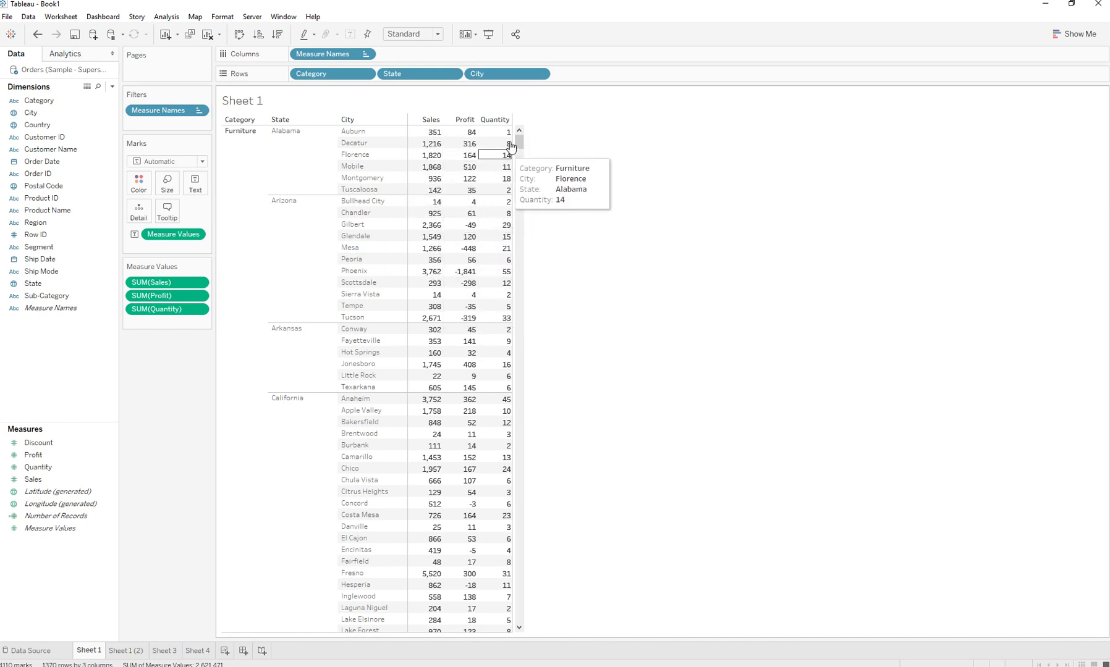
{"action": "left_click_drag", "start_coordinate": [518, 145], "coordinate": [524, 245]}
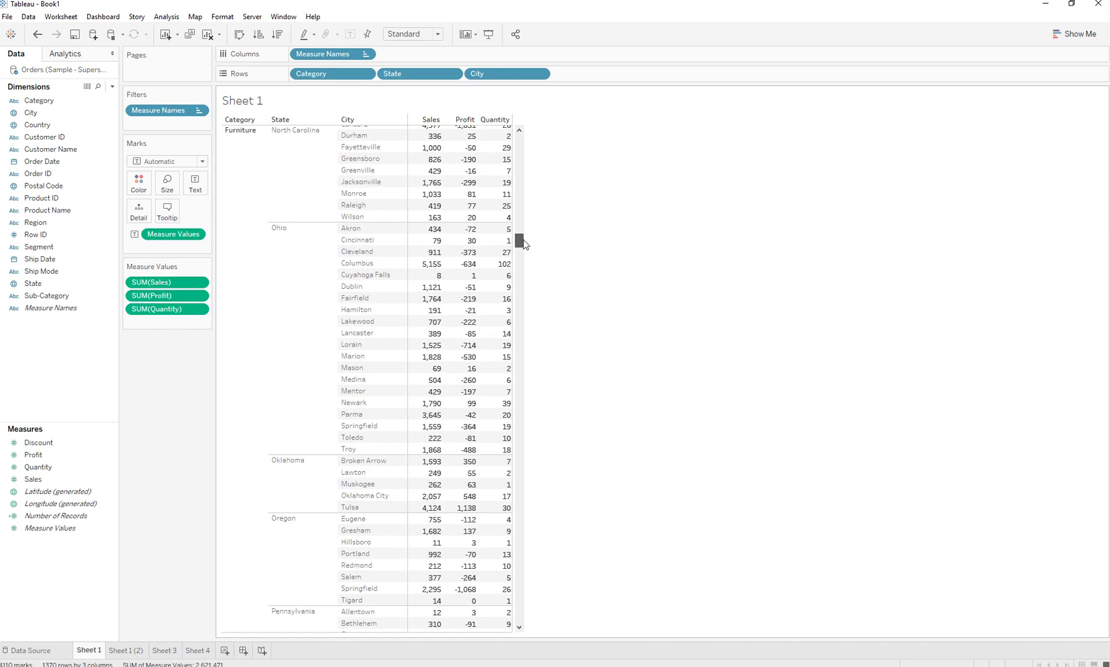
{"action": "left_click_drag", "start_coordinate": [524, 244], "coordinate": [523, 136]}
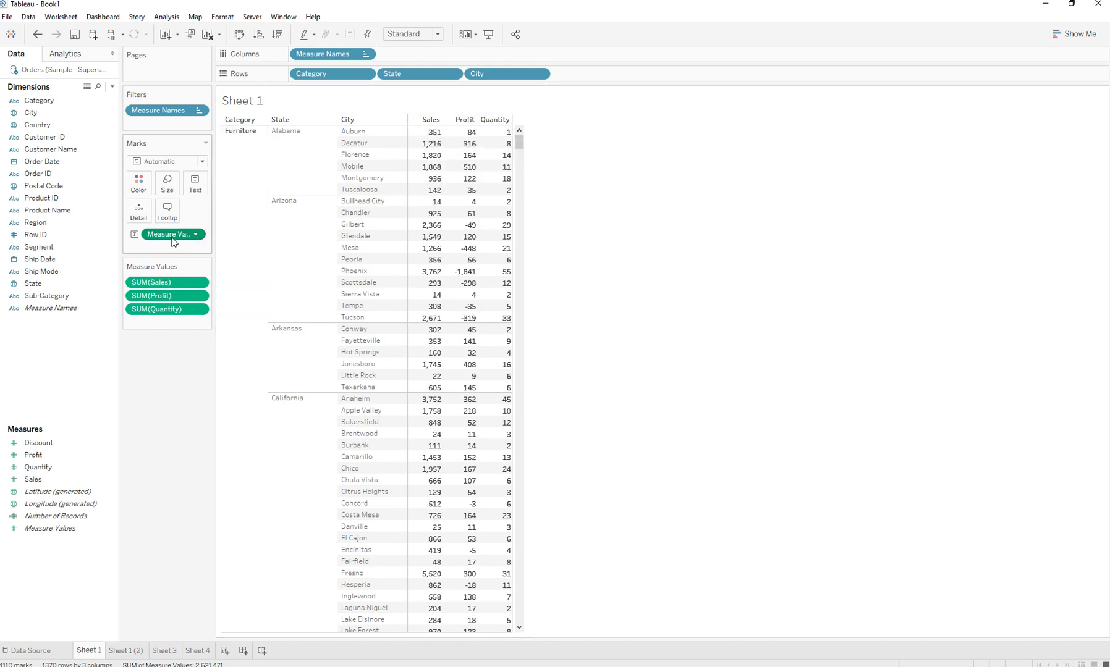
{"action": "left_click_drag", "start_coordinate": [166, 241], "coordinate": [174, 244]}
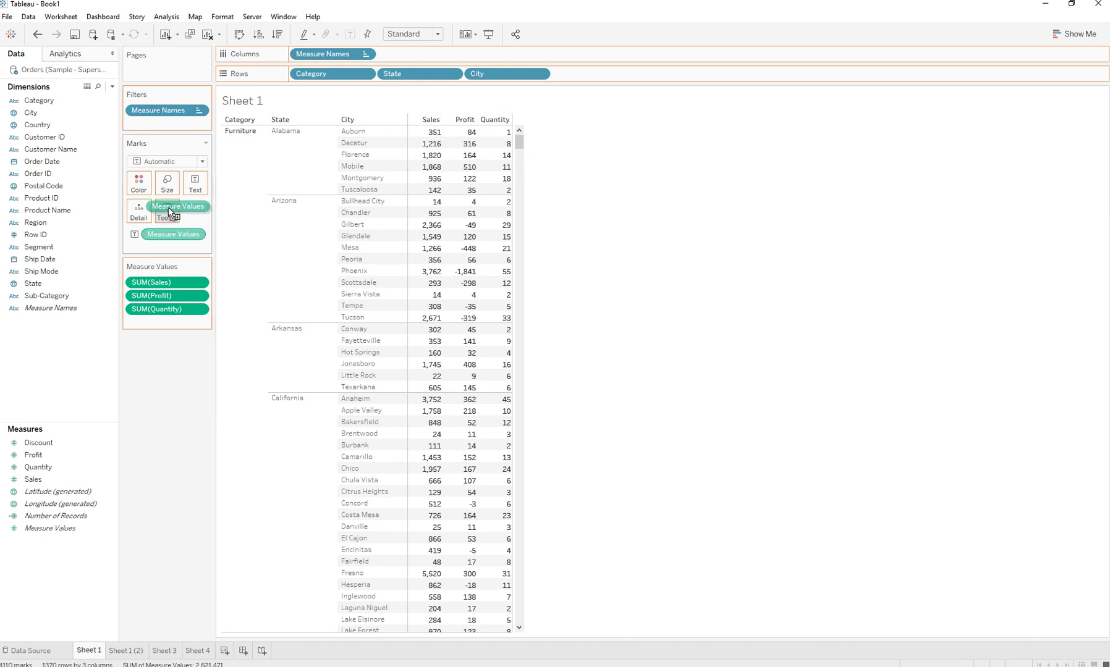
{"action": "left_click_drag", "start_coordinate": [178, 228], "coordinate": [142, 190]}
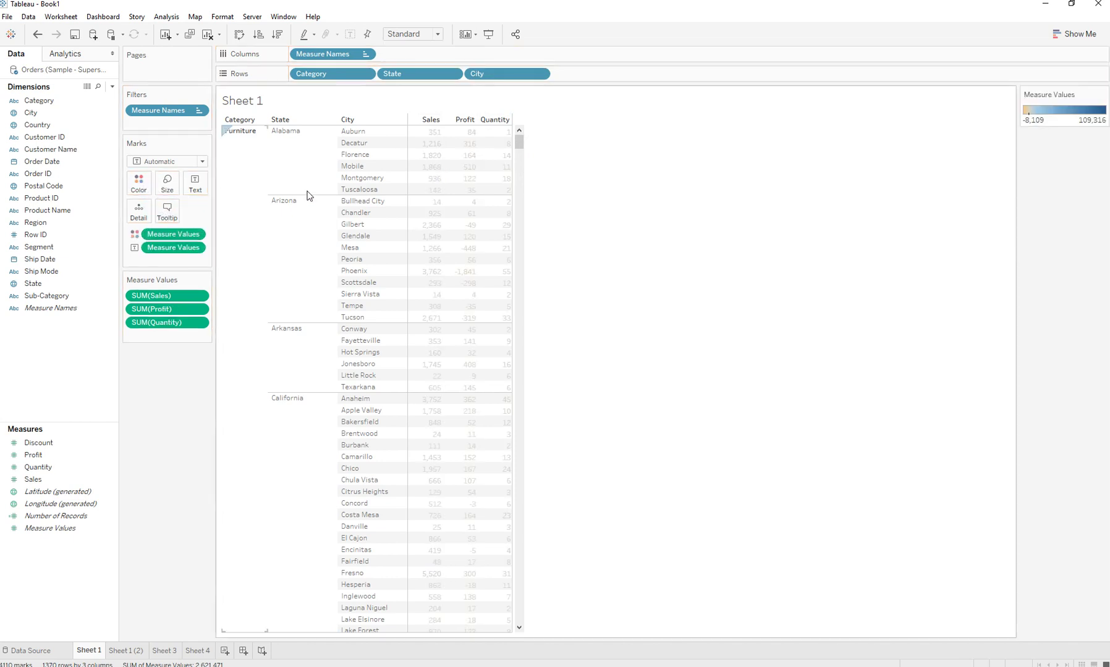
{"action": "mouse_move", "coordinate": [516, 141]}
{"action": "left_mouse_down"}
{"action": "mouse_move", "coordinate": [519, 374]}
{"action": "mouse_move", "coordinate": [547, 627]}
{"action": "mouse_move", "coordinate": [550, 138]}
{"action": "left_mouse_up"}
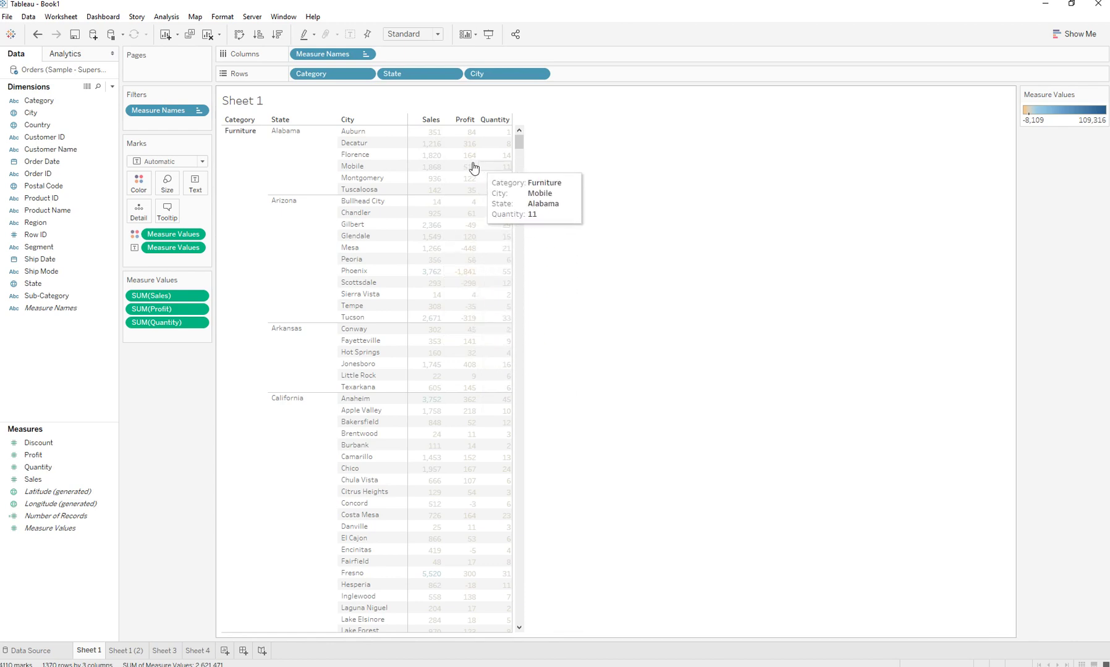
{"action": "mouse_move", "coordinate": [138, 184]}
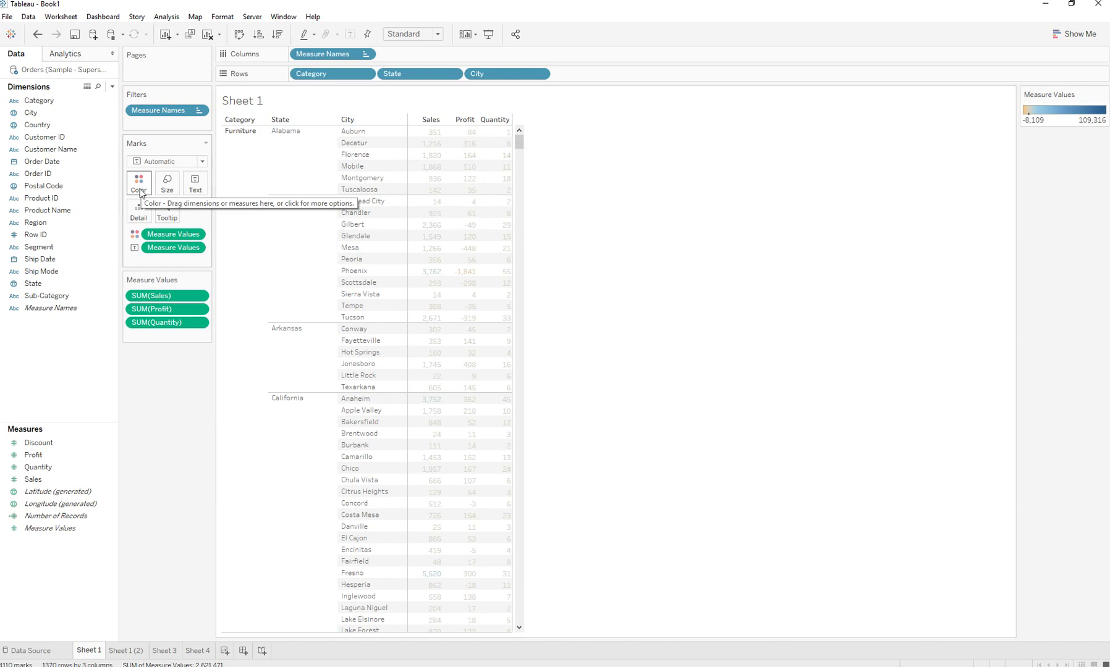
Give Measure Values a two-step Red-Green Diverging palette spanning -109,316 to 109,316
{"action": "left_click", "coordinate": [139, 183]}
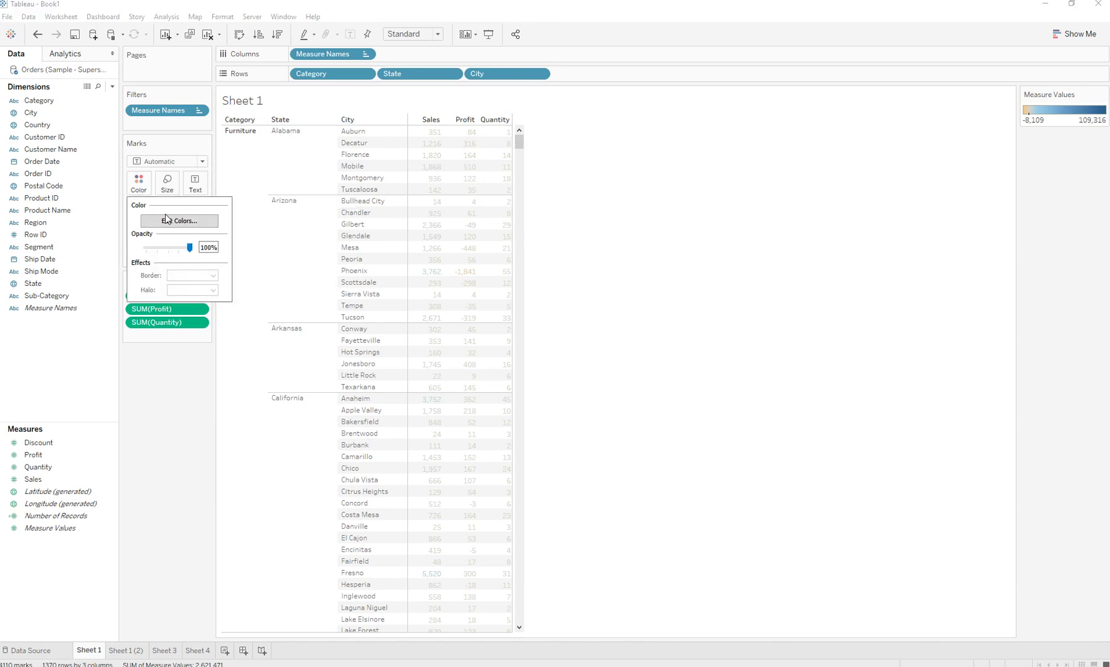
{"action": "left_click", "coordinate": [182, 221]}
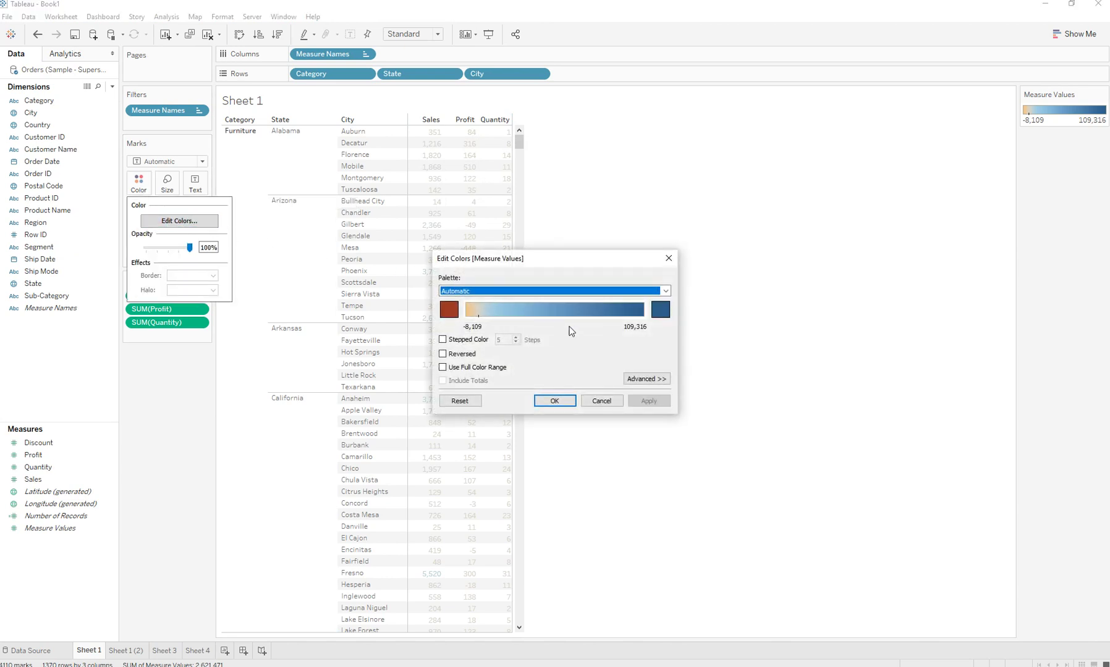
{"action": "left_click", "coordinate": [457, 292]}
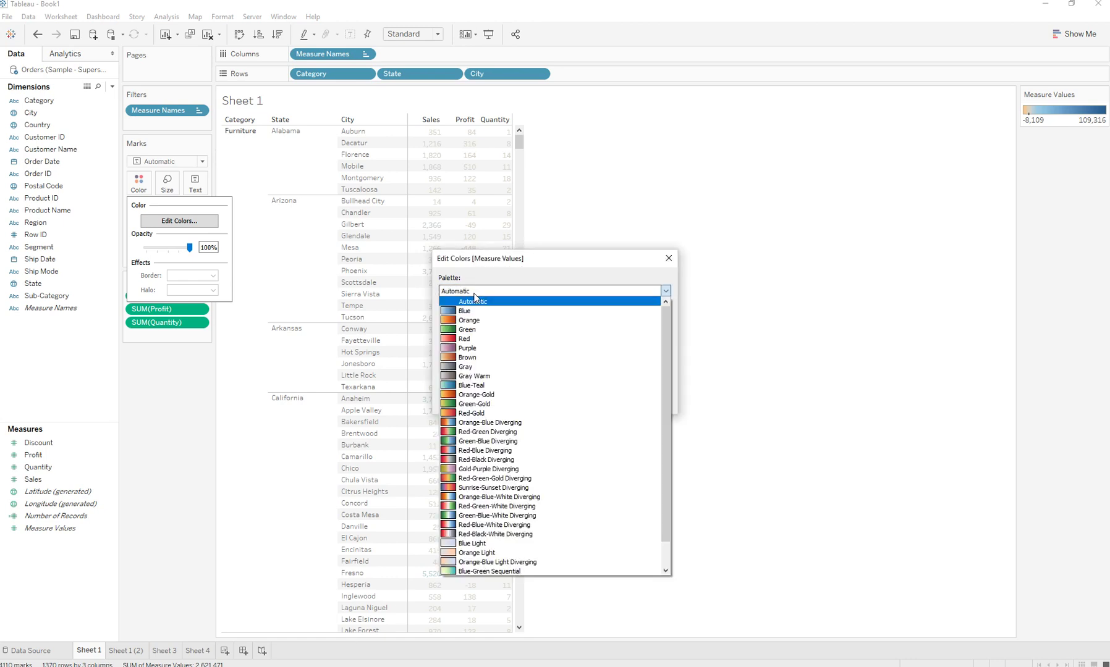
{"action": "left_click", "coordinate": [531, 431]}
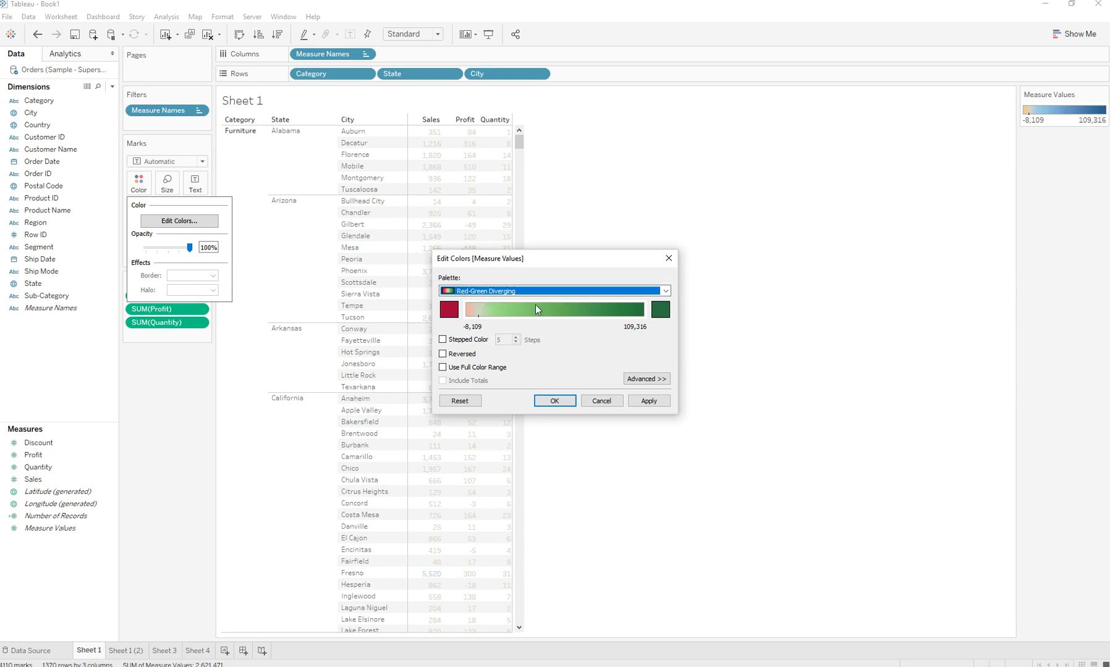
{"action": "left_click_drag", "start_coordinate": [543, 256], "coordinate": [651, 228]}
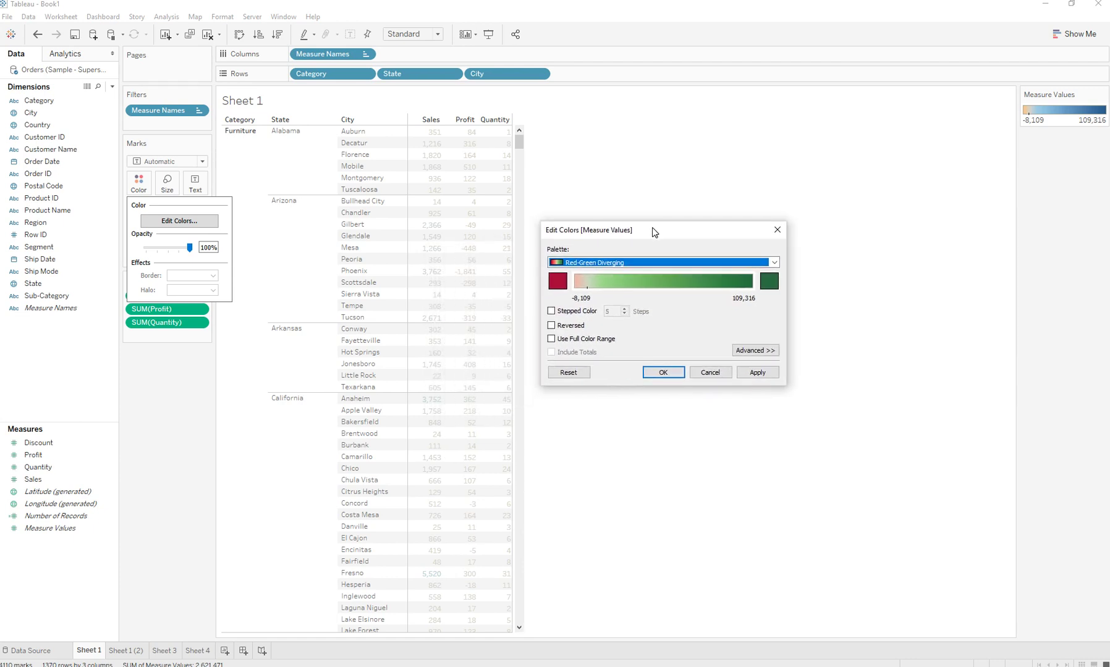
{"action": "left_click", "coordinate": [586, 314]}
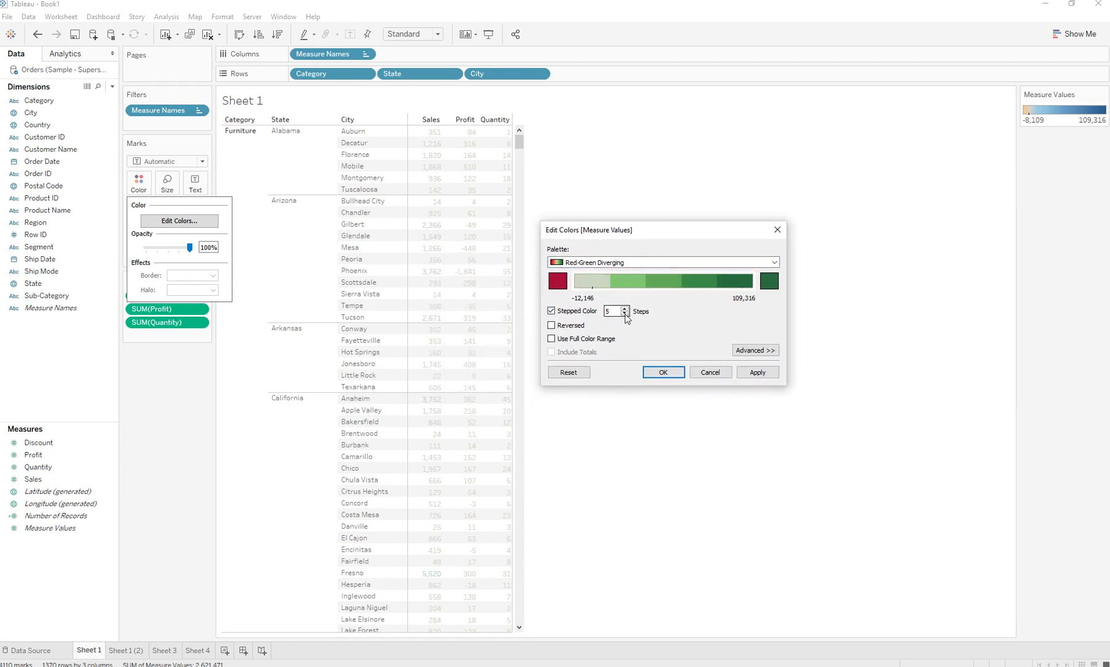
{"action": "left_click", "coordinate": [626, 315]}
{"action": "left_click", "coordinate": [625, 314]}
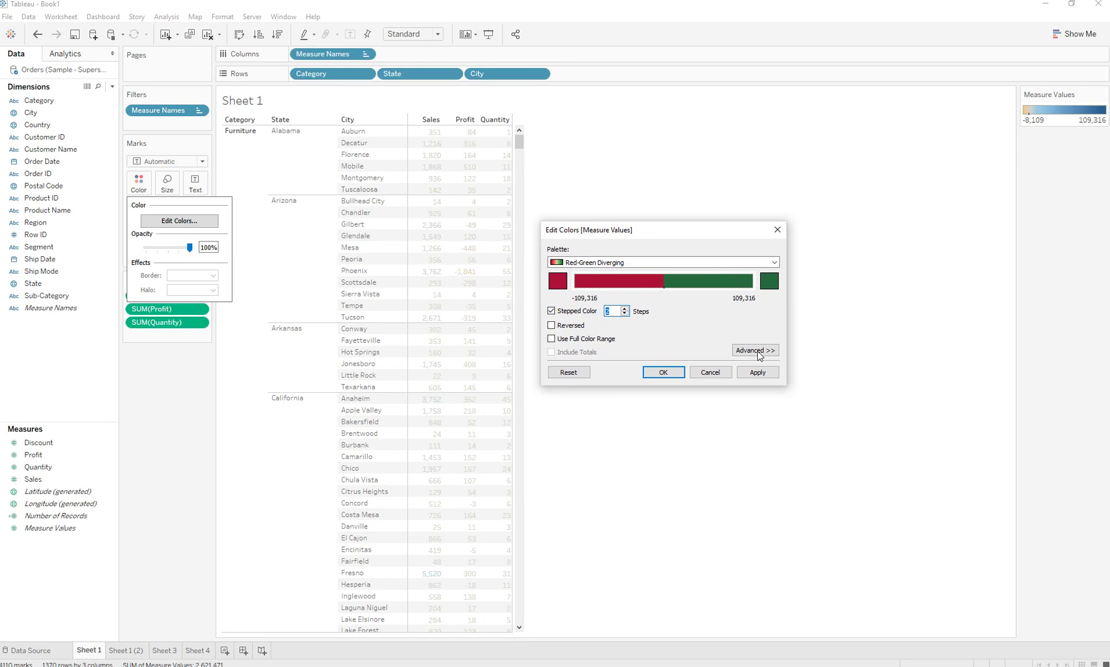
Apply the palette, then change its green end to black and apply the red-black colors
{"action": "left_click", "coordinate": [765, 372]}
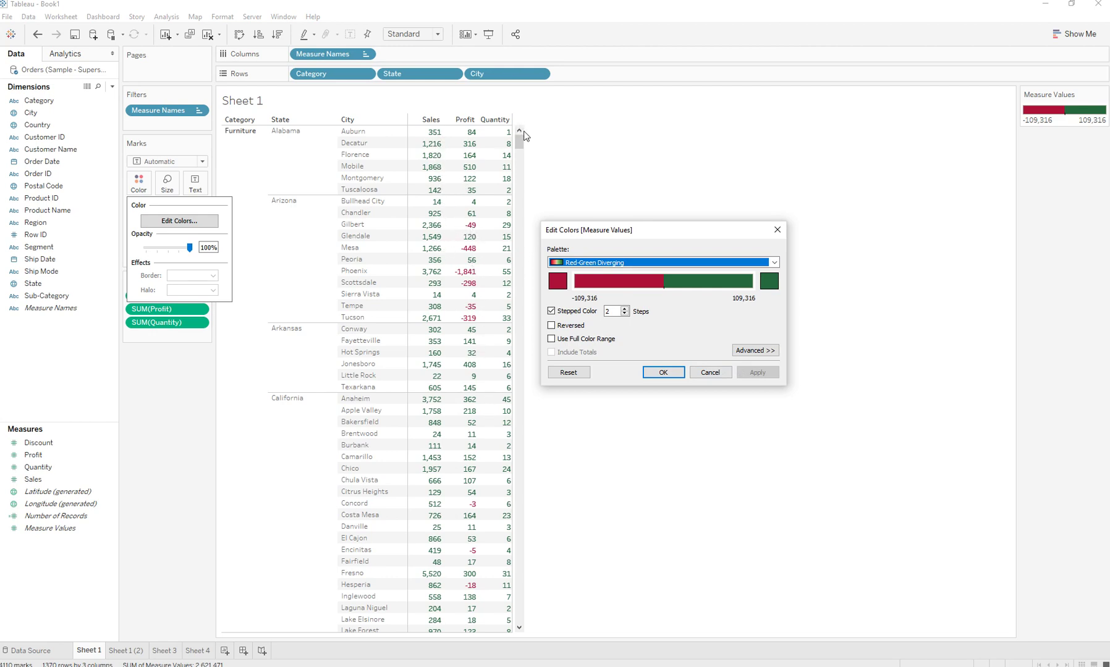
{"action": "left_click", "coordinate": [523, 170]}
{"action": "left_click", "coordinate": [769, 280]}
{"action": "left_click", "coordinate": [526, 223]}
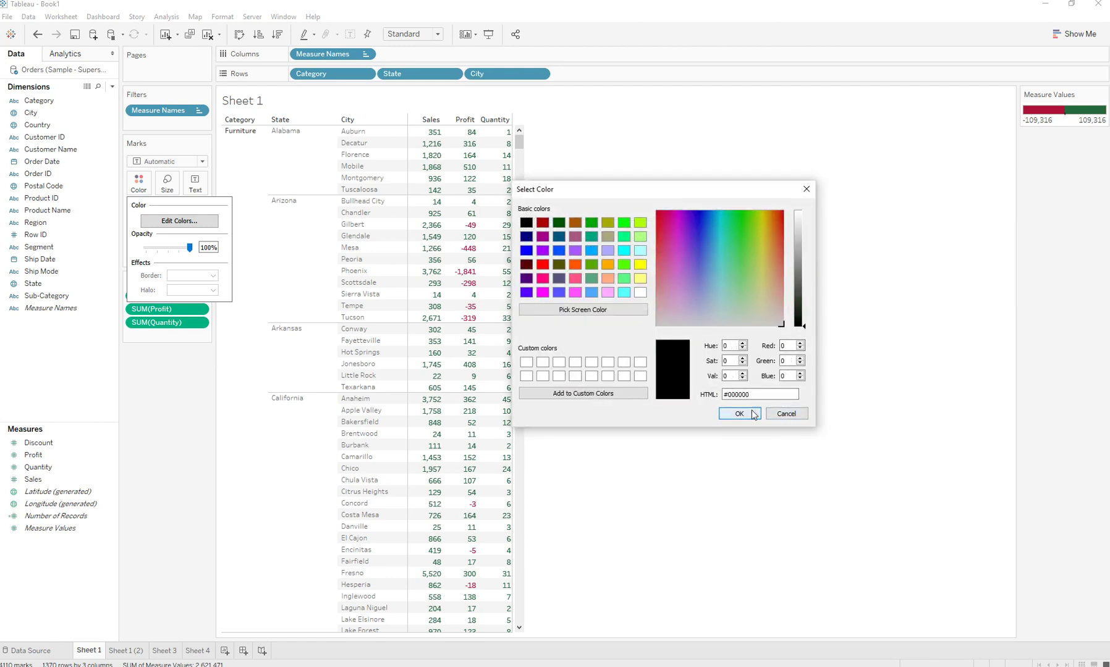
{"action": "left_click", "coordinate": [753, 414]}
{"action": "left_click", "coordinate": [758, 373]}
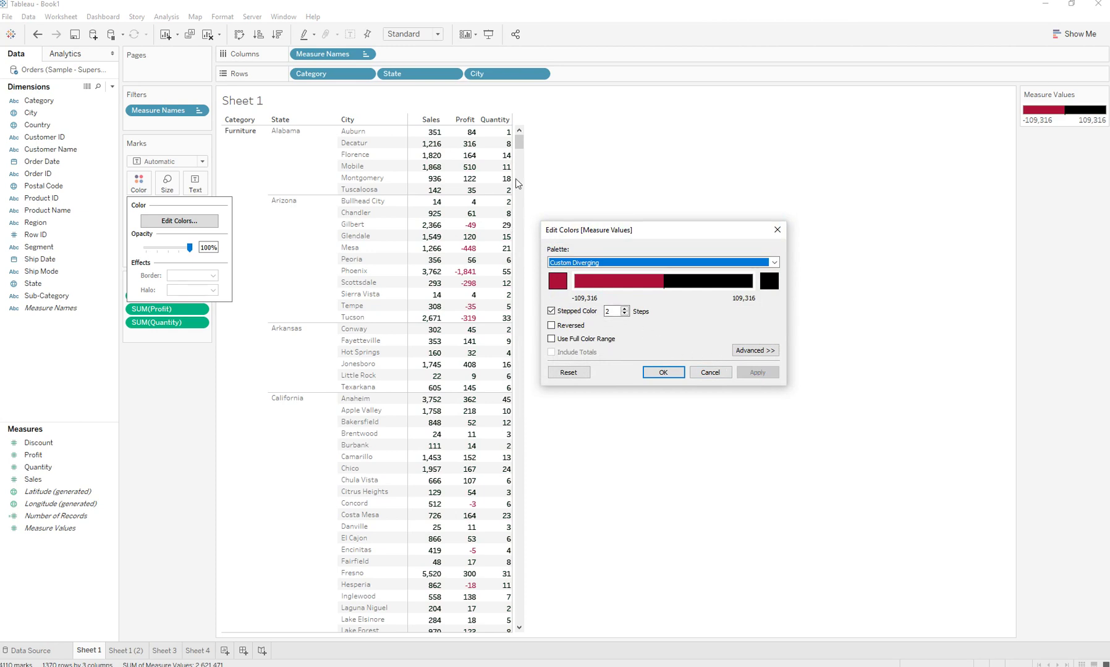
{"action": "left_click", "coordinate": [525, 140]}
{"action": "left_click", "coordinate": [659, 373]}
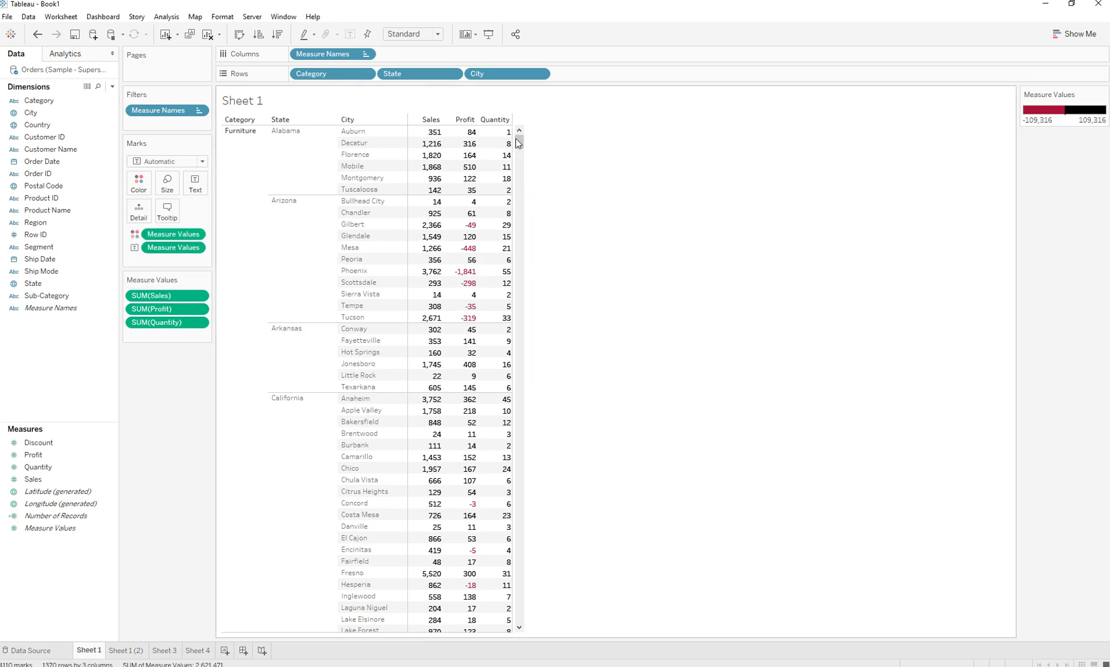
{"action": "left_click_drag", "start_coordinate": [518, 143], "coordinate": [532, 249]}
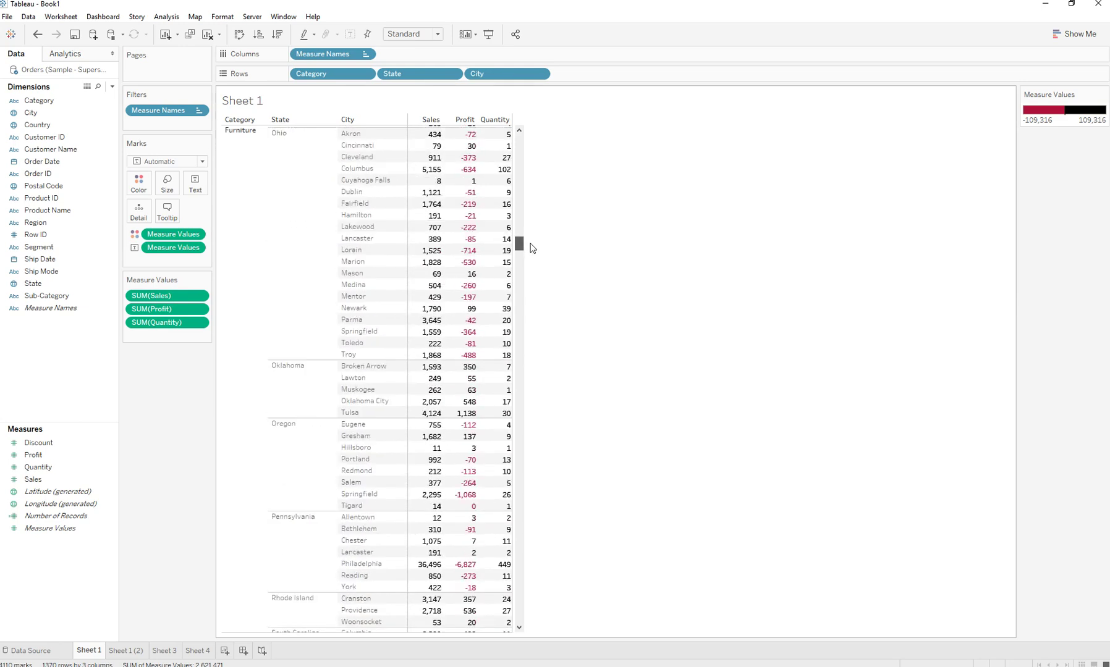
{"action": "left_click_drag", "start_coordinate": [532, 249], "coordinate": [525, 444]}
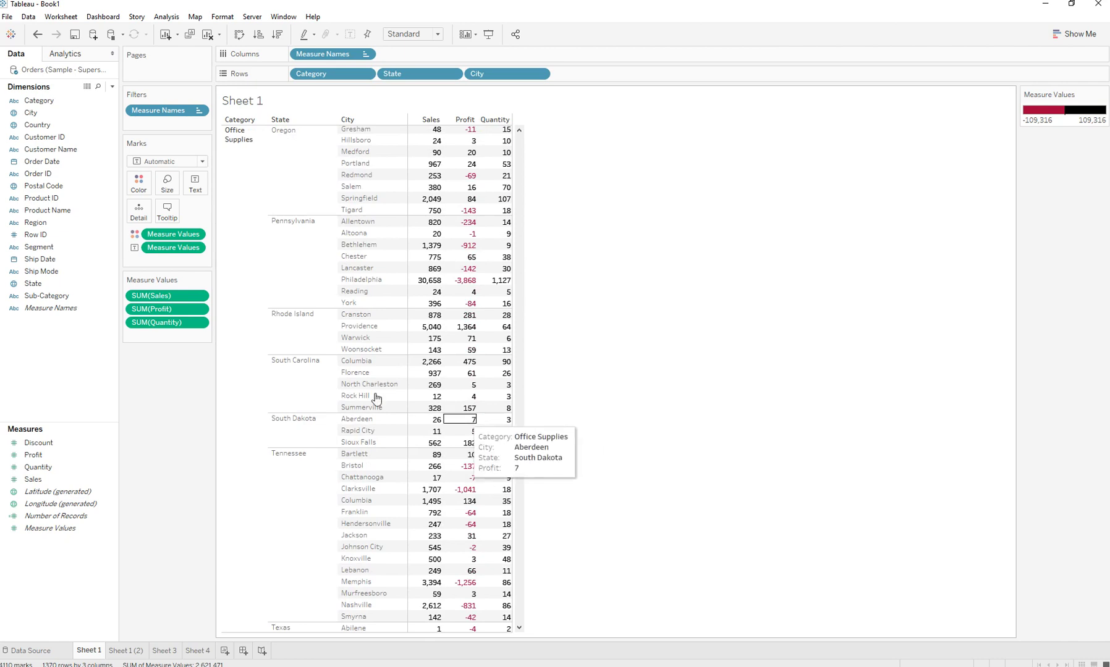
Center the red-black Measure Values color range at 0 under Advanced and apply it
{"action": "left_click", "coordinate": [140, 185]}
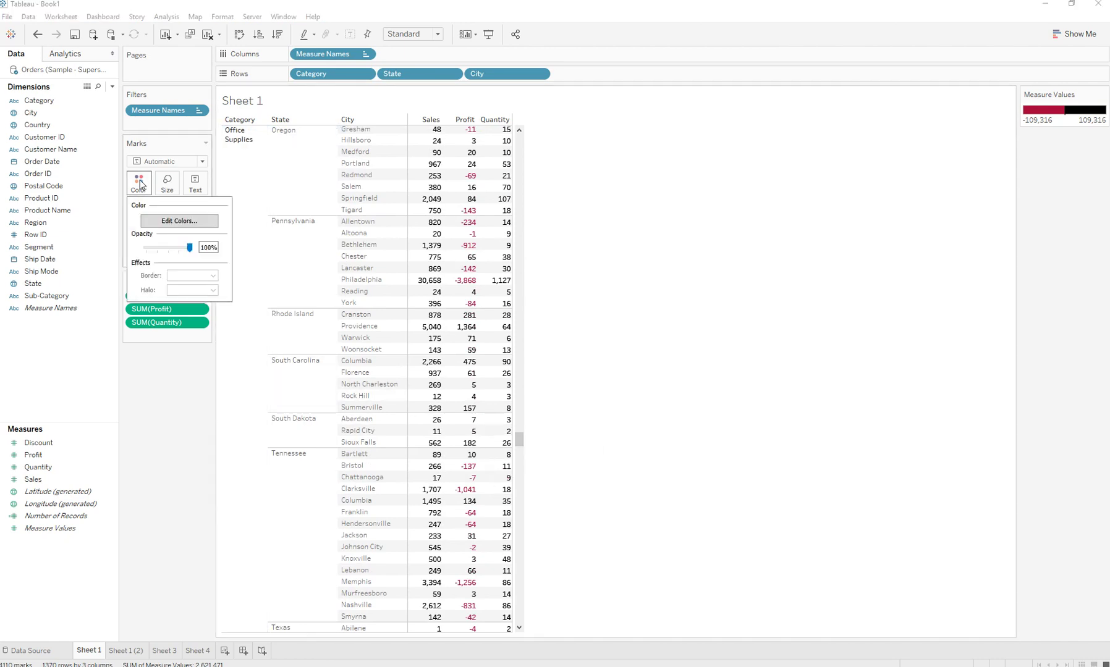
{"action": "left_click", "coordinate": [187, 223]}
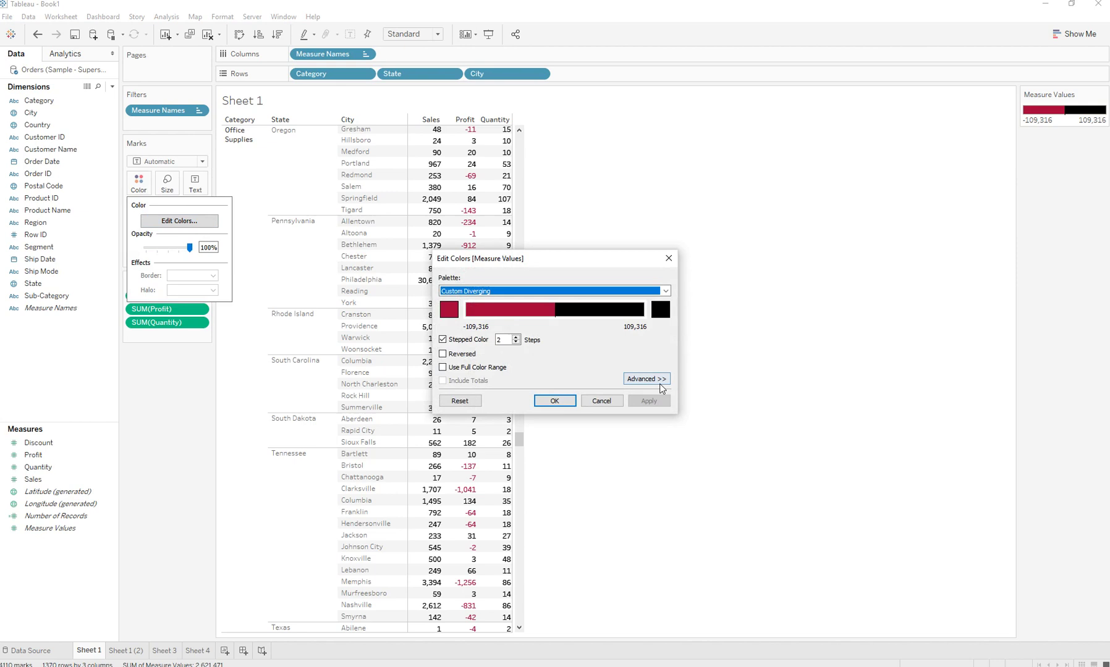
{"action": "left_click", "coordinate": [659, 385]}
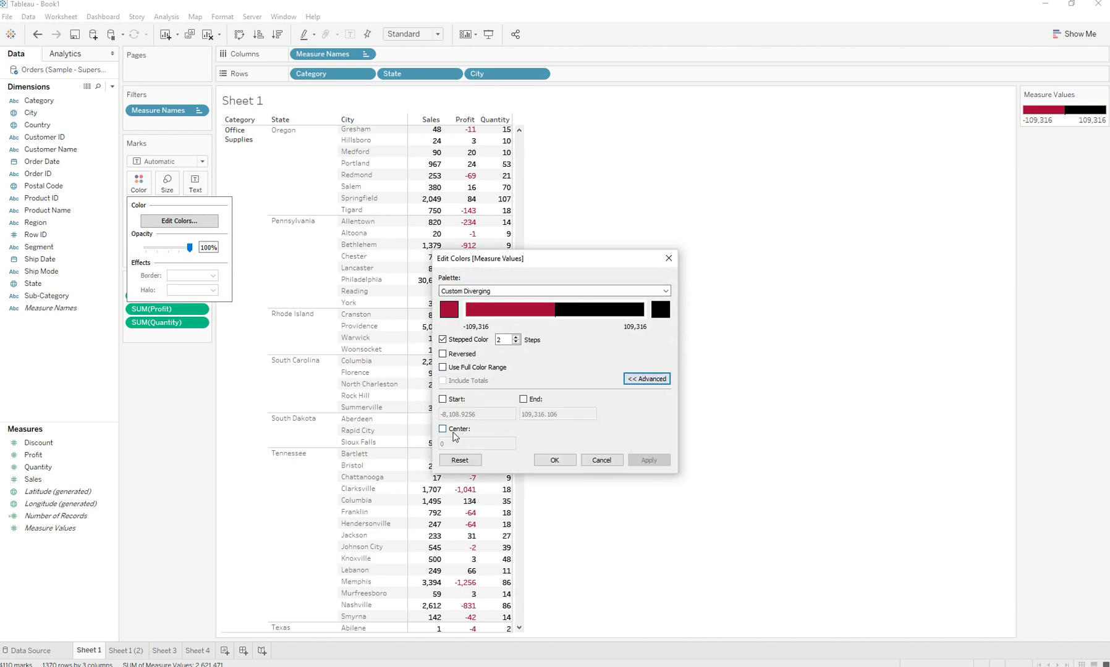
{"action": "left_click", "coordinate": [444, 428]}
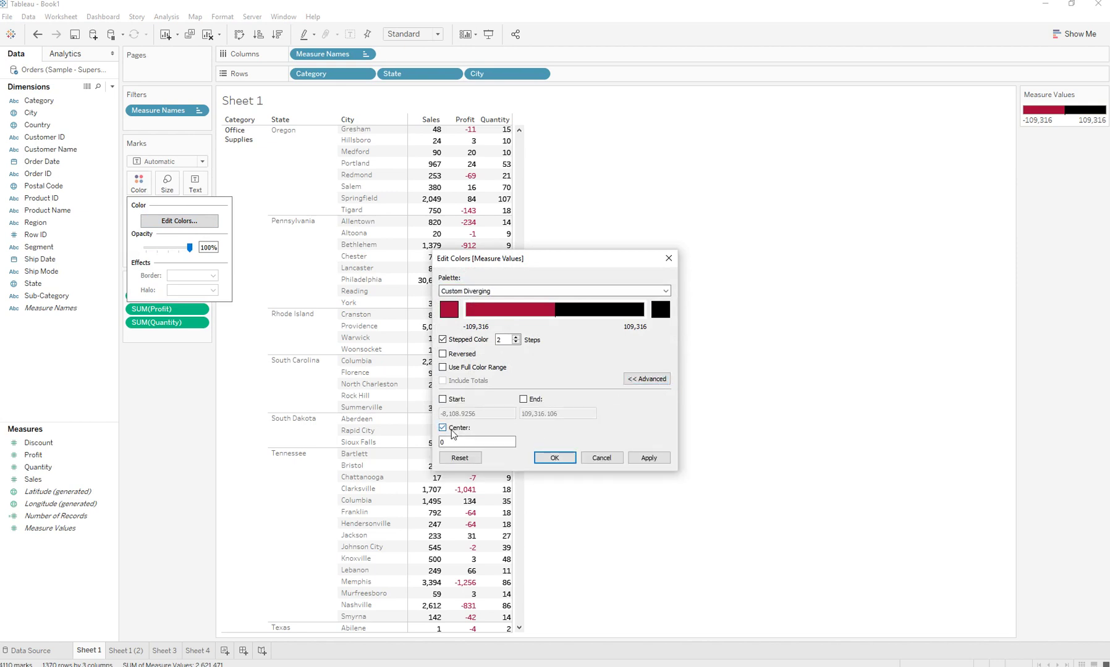
{"action": "left_click", "coordinate": [650, 460]}
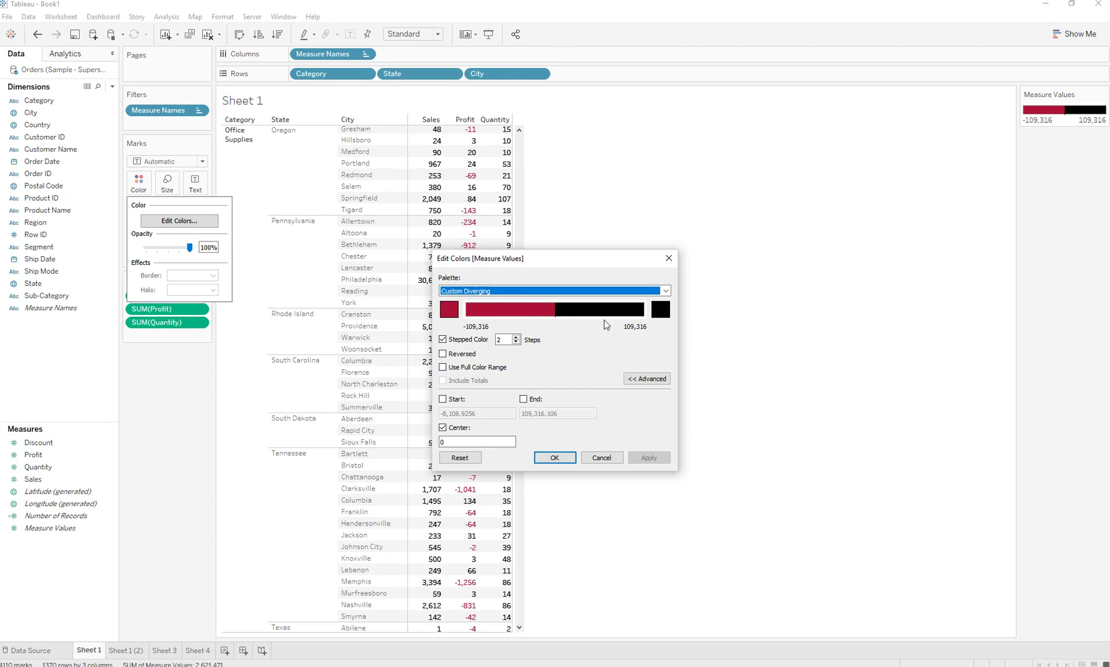
{"action": "left_click", "coordinate": [556, 459]}
{"action": "left_click_drag", "start_coordinate": [520, 441], "coordinate": [527, 451]}
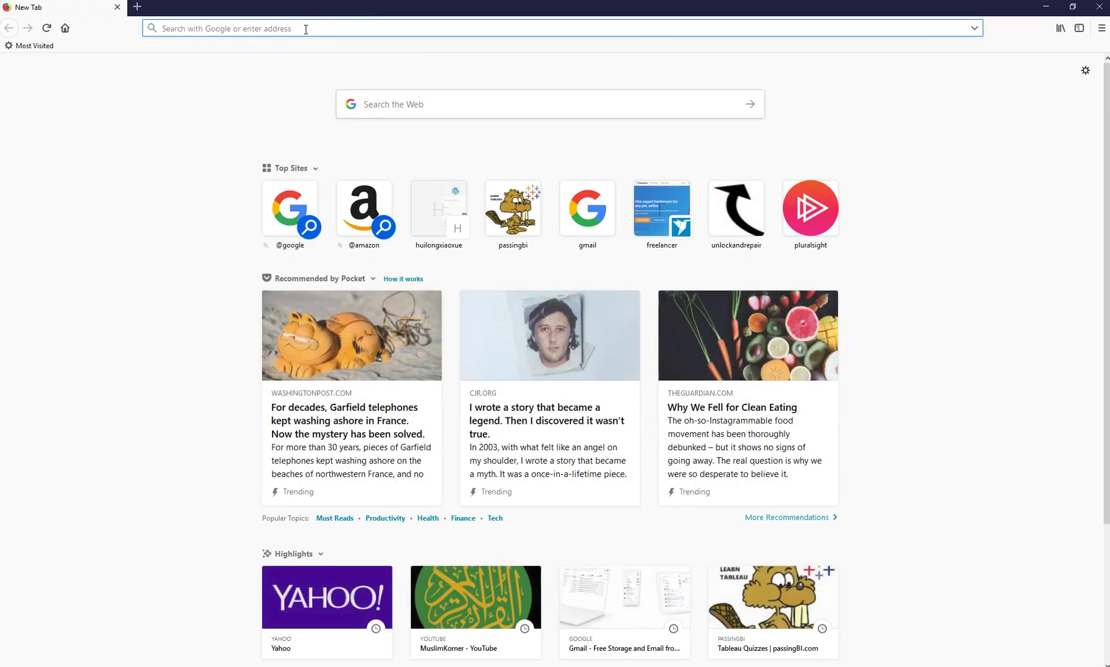
{"action": "type", "text": "passs"}
Load passingbi.com in the Firefox address bar
{"action": "key", "text": "Return"}
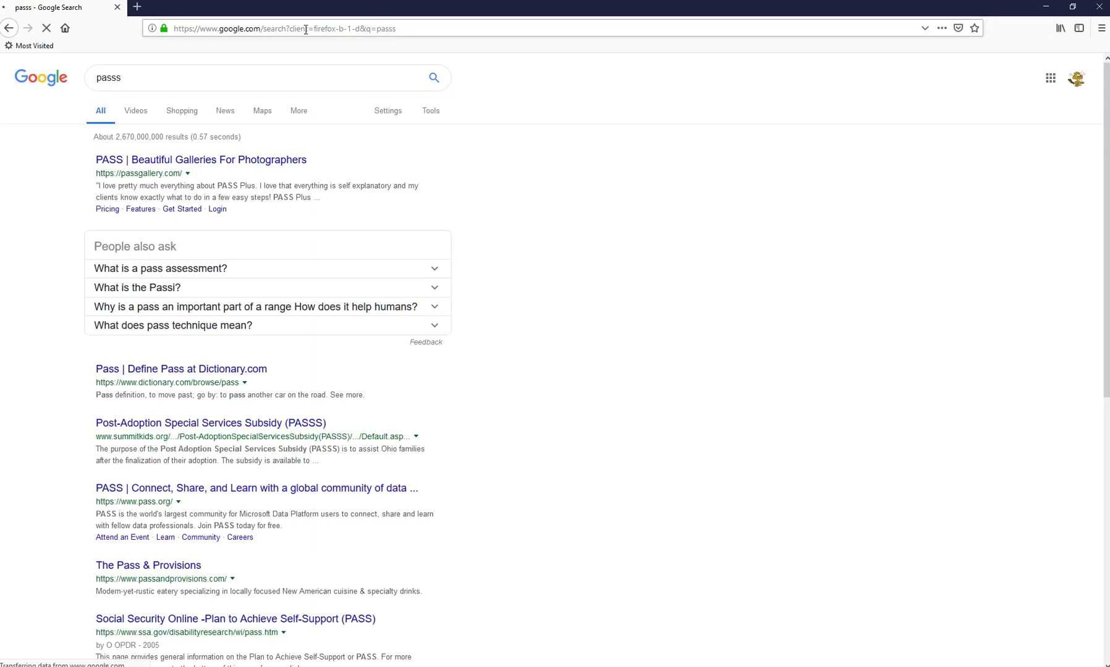
{"action": "left_click", "coordinate": [208, 27]}
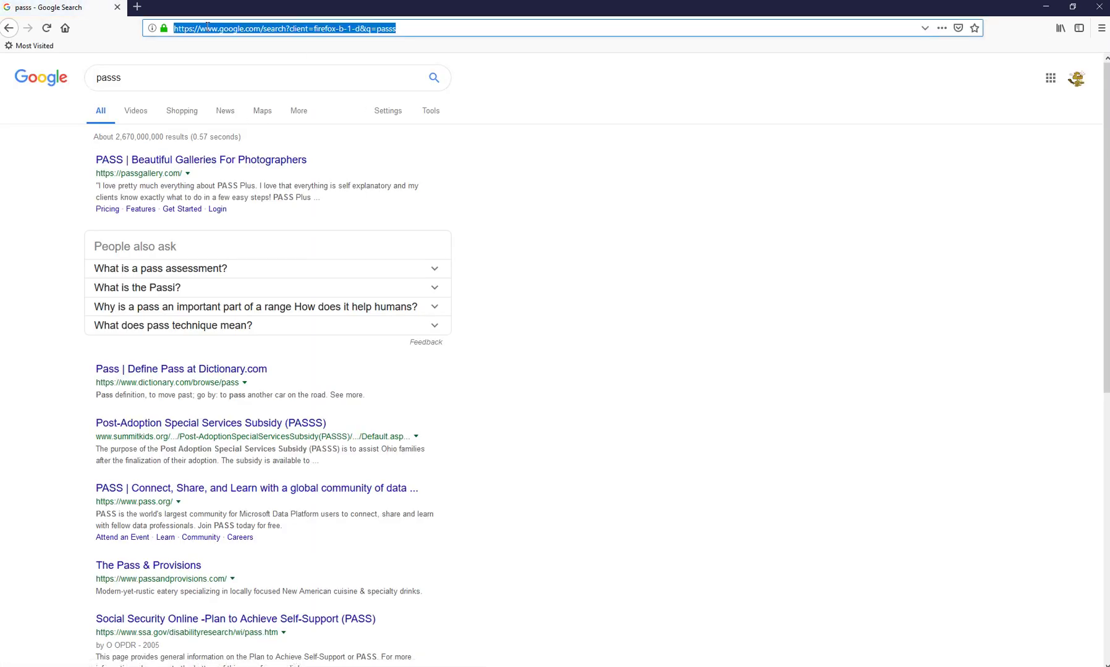
{"action": "type", "text": "passingbi.com"}
{"action": "key", "text": "Return"}
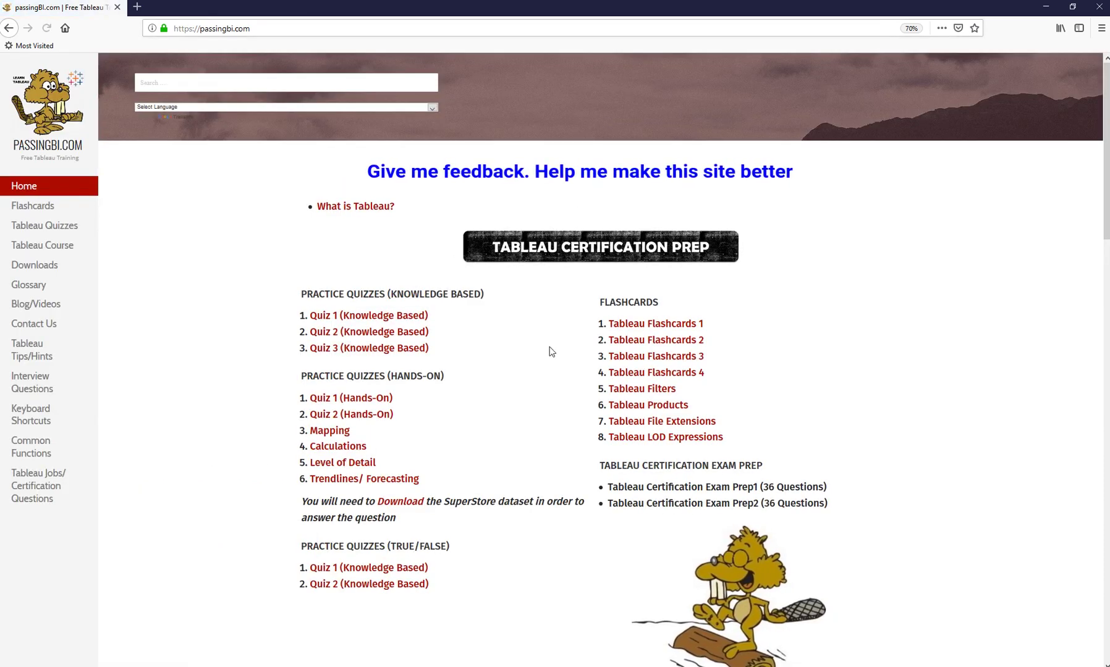
{"action": "scroll", "coordinate": [550, 351], "scroll_direction": "down", "scroll_amount": 1}
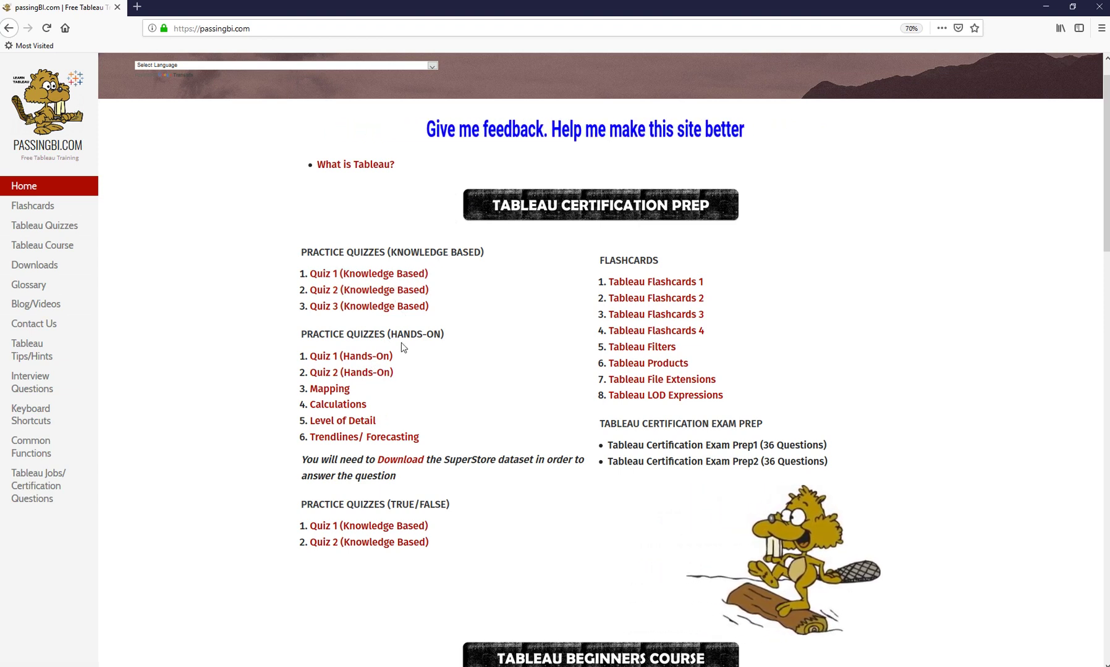
Open Hands-On Quiz 1, return home, then open Tableau Jobs/Certification Questions
{"action": "left_click_drag", "start_coordinate": [396, 335], "coordinate": [443, 338]}
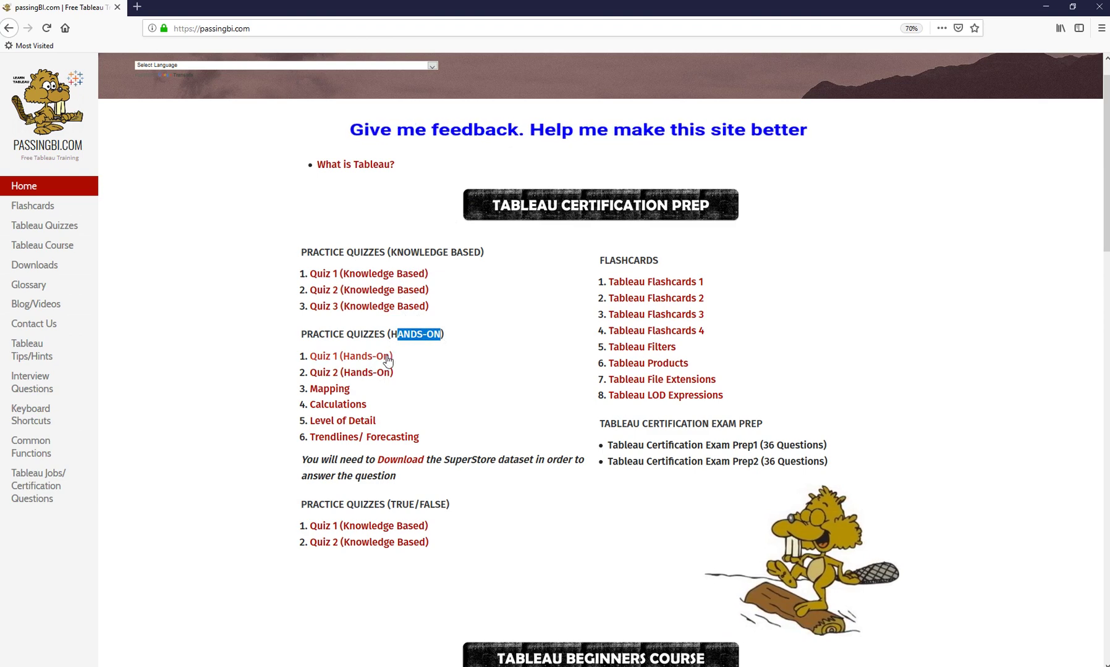
{"action": "left_click", "coordinate": [388, 359]}
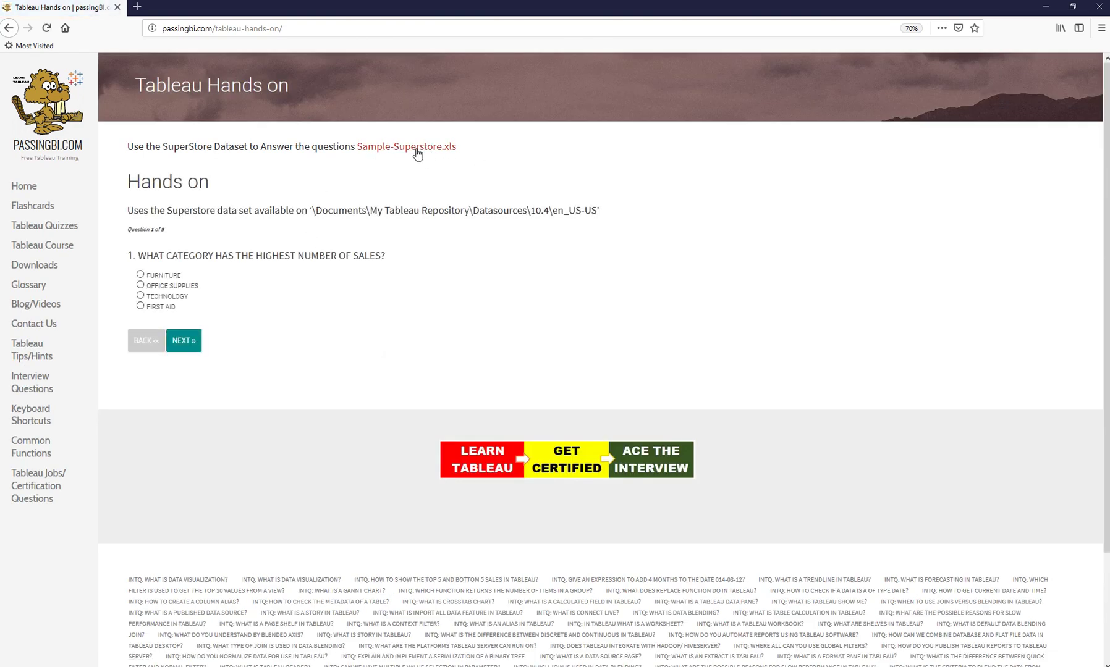
{"action": "left_click", "coordinate": [20, 34]}
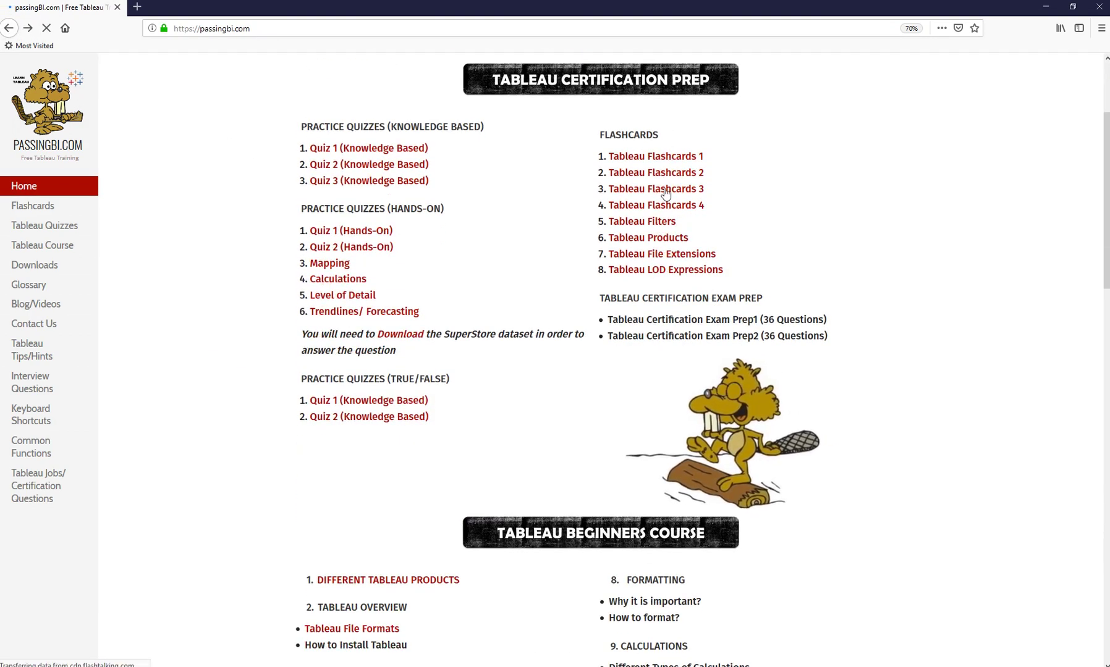
{"action": "scroll", "coordinate": [553, 306], "scroll_direction": "down", "scroll_amount": 4}
{"action": "scroll", "coordinate": [529, 308], "scroll_direction": "down", "scroll_amount": 3}
{"action": "scroll", "coordinate": [478, 295], "scroll_direction": "down", "scroll_amount": 1}
{"action": "scroll", "coordinate": [473, 315], "scroll_direction": "down", "scroll_amount": 3}
{"action": "scroll", "coordinate": [474, 317], "scroll_direction": "down", "scroll_amount": 3}
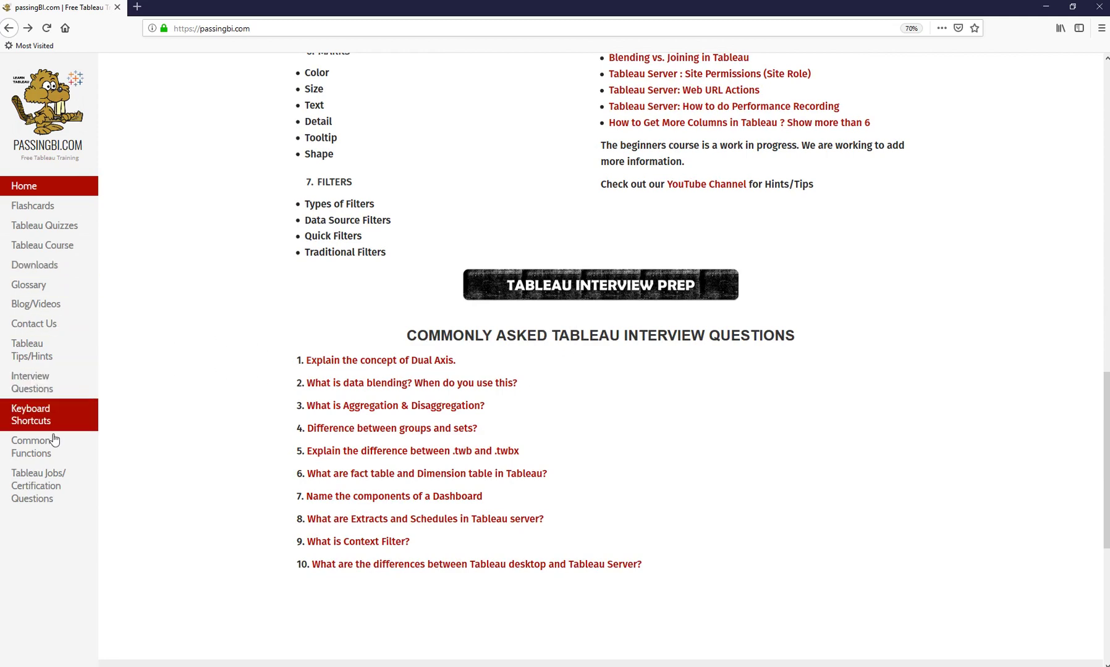
{"action": "left_click", "coordinate": [48, 488]}
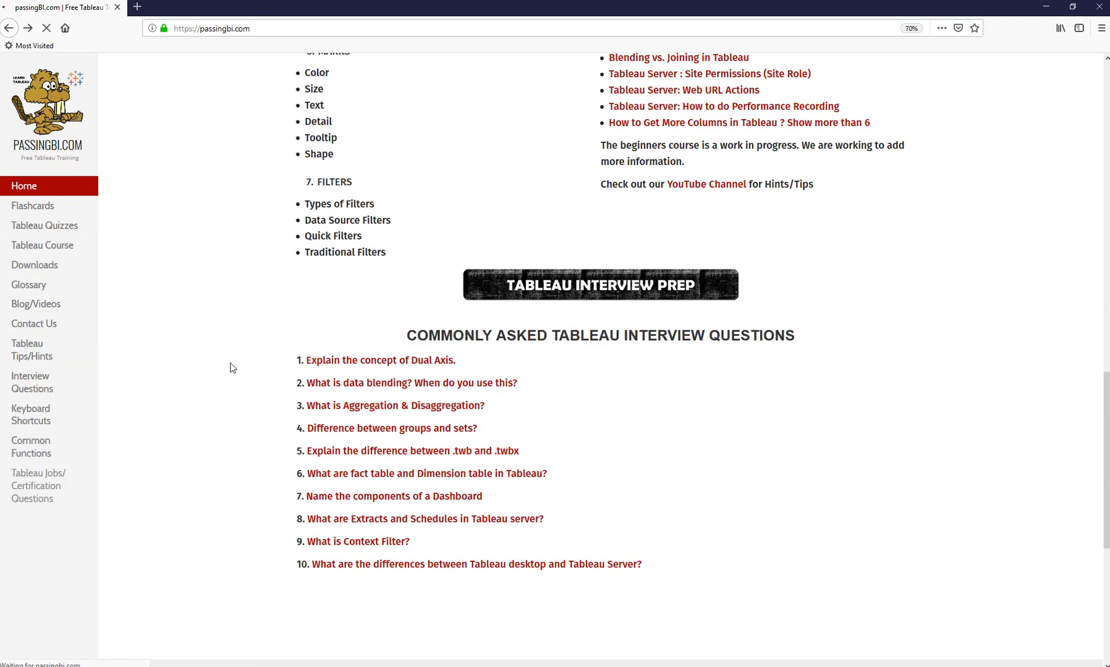
{"action": "scroll", "coordinate": [233, 363], "scroll_direction": "down", "scroll_amount": 3}
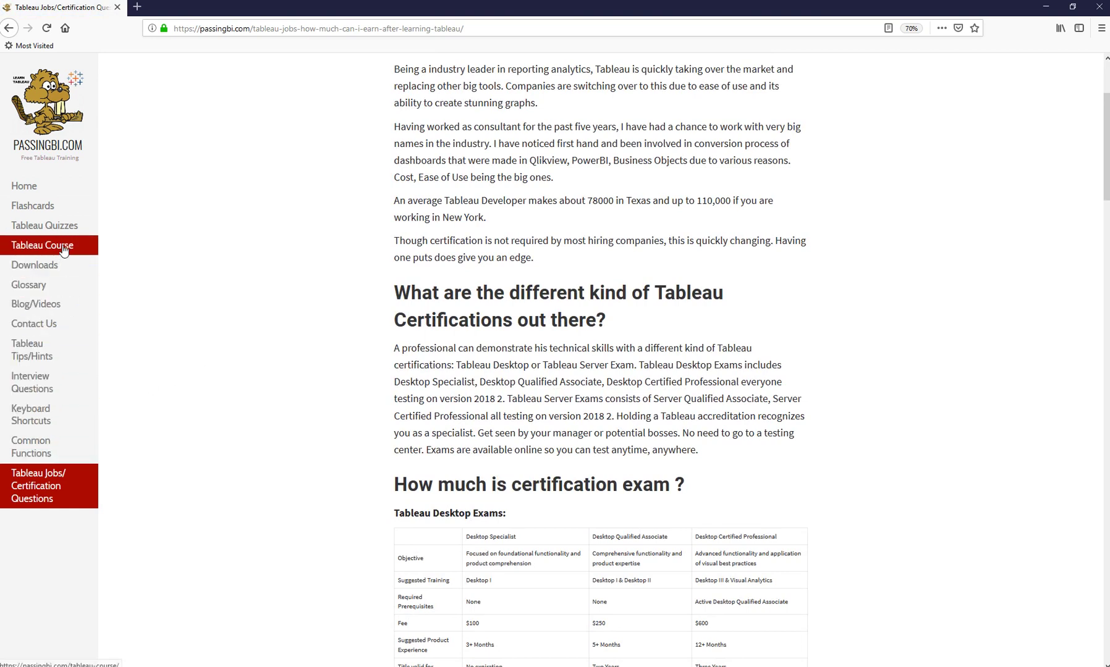
Visit the Interview Questions and Common Functions pages, then return to Home
{"action": "left_click", "coordinate": [74, 381]}
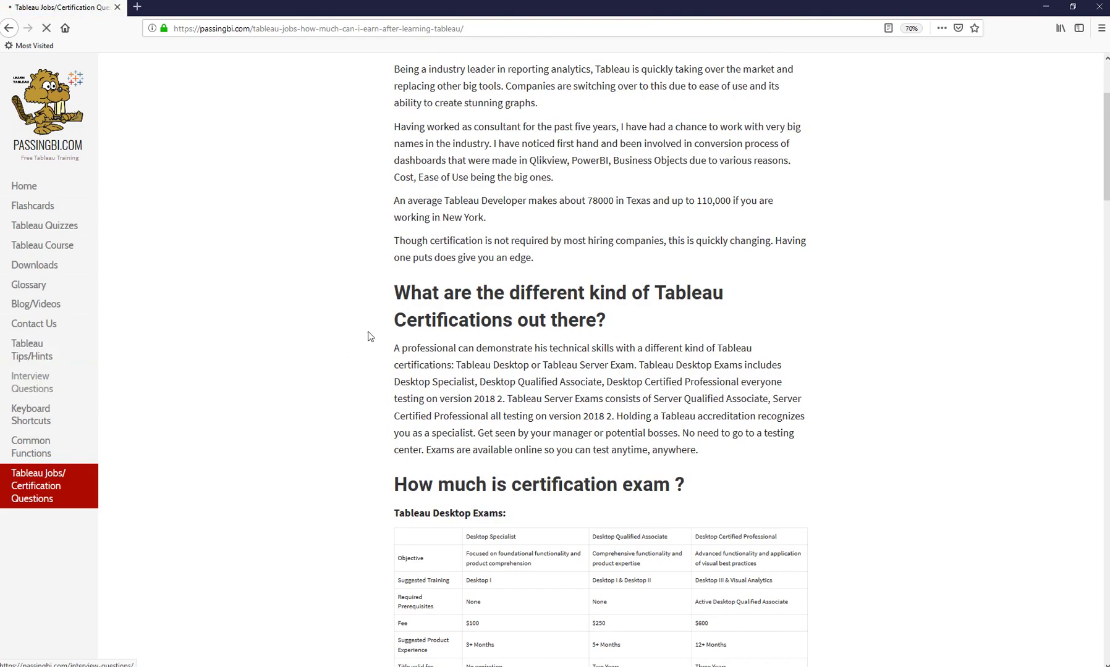
{"action": "scroll", "coordinate": [299, 365], "scroll_direction": "down", "scroll_amount": 5}
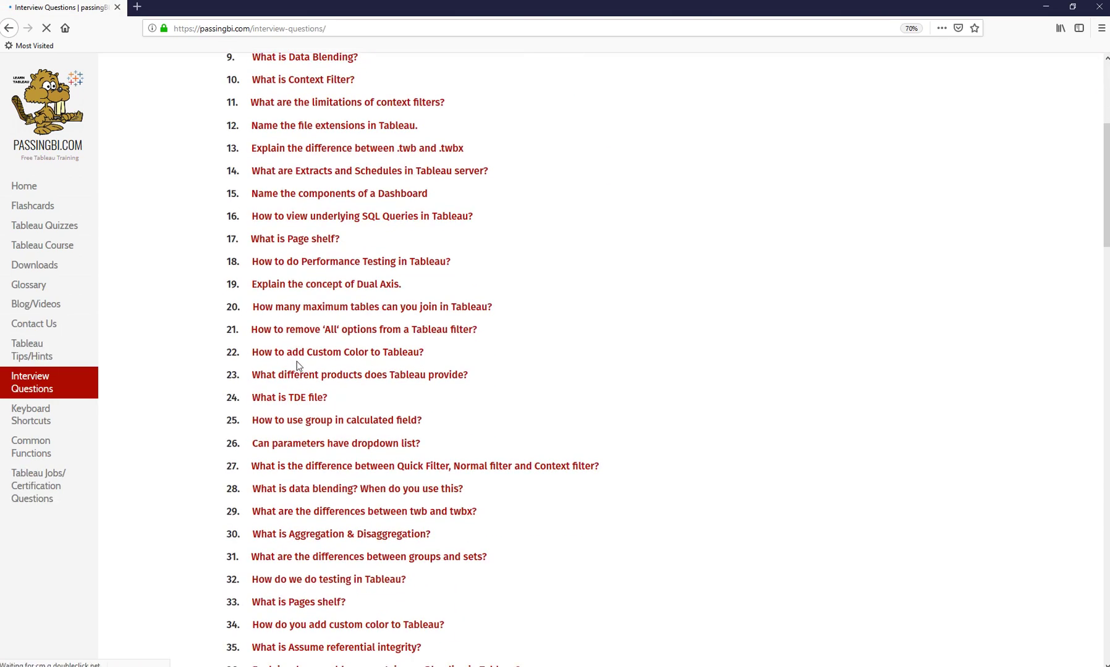
{"action": "scroll", "coordinate": [298, 366], "scroll_direction": "down", "scroll_amount": 5}
{"action": "scroll", "coordinate": [299, 367], "scroll_direction": "down", "scroll_amount": 2}
{"action": "scroll", "coordinate": [299, 365], "scroll_direction": "down", "scroll_amount": 4}
{"action": "scroll", "coordinate": [295, 373], "scroll_direction": "down", "scroll_amount": 3}
{"action": "scroll", "coordinate": [293, 381], "scroll_direction": "down", "scroll_amount": 2}
{"action": "scroll", "coordinate": [292, 381], "scroll_direction": "down", "scroll_amount": 2}
{"action": "scroll", "coordinate": [239, 456], "scroll_direction": "down", "scroll_amount": 3}
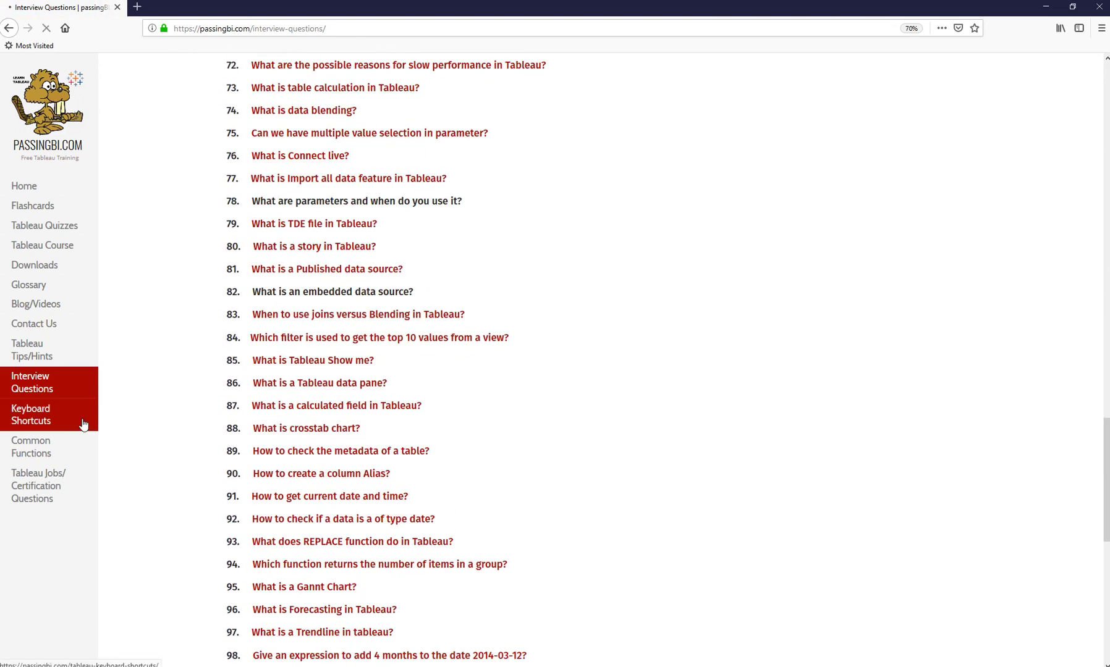
{"action": "left_click", "coordinate": [73, 450]}
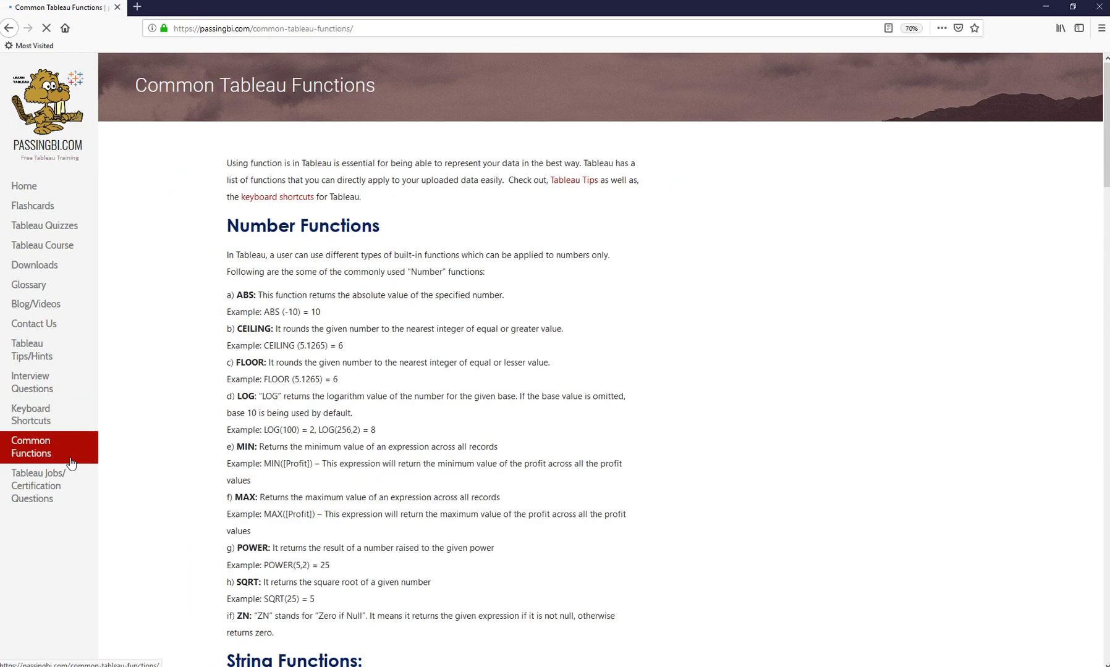
{"action": "scroll", "coordinate": [148, 418], "scroll_direction": "down", "scroll_amount": 5}
{"action": "scroll", "coordinate": [164, 417], "scroll_direction": "down", "scroll_amount": 5}
{"action": "scroll", "coordinate": [165, 428], "scroll_direction": "down", "scroll_amount": 2}
{"action": "scroll", "coordinate": [162, 413], "scroll_direction": "down", "scroll_amount": 5}
{"action": "scroll", "coordinate": [147, 391], "scroll_direction": "up", "scroll_amount": 5}
{"action": "scroll", "coordinate": [143, 341], "scroll_direction": "up", "scroll_amount": 3}
{"action": "scroll", "coordinate": [142, 341], "scroll_direction": "up", "scroll_amount": 5}
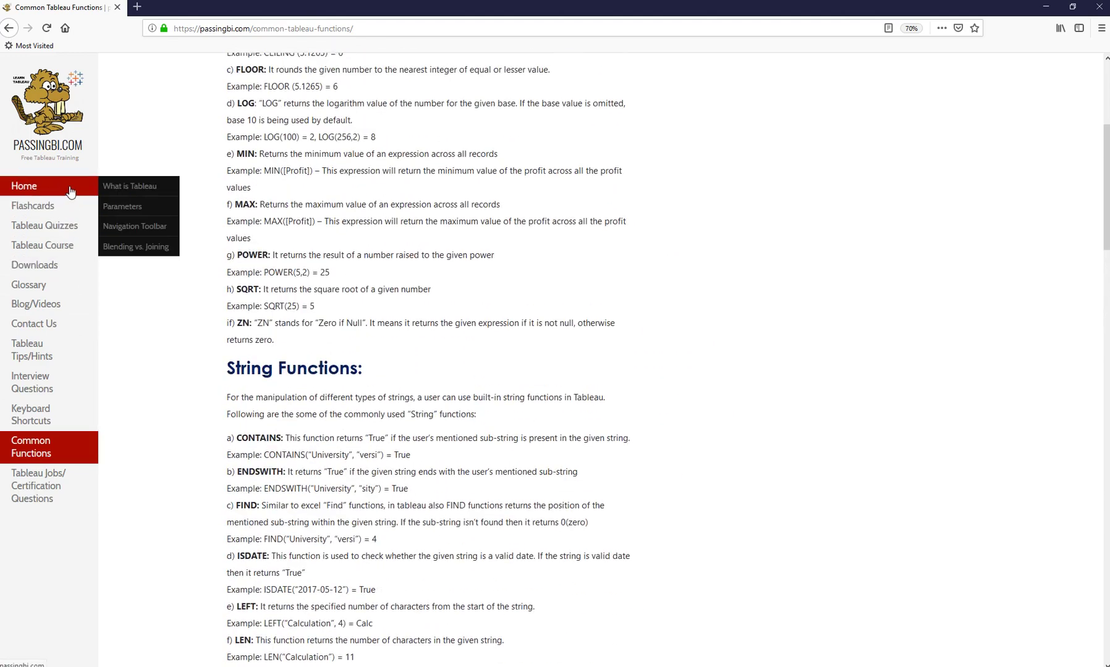
{"action": "left_click", "coordinate": [71, 192]}
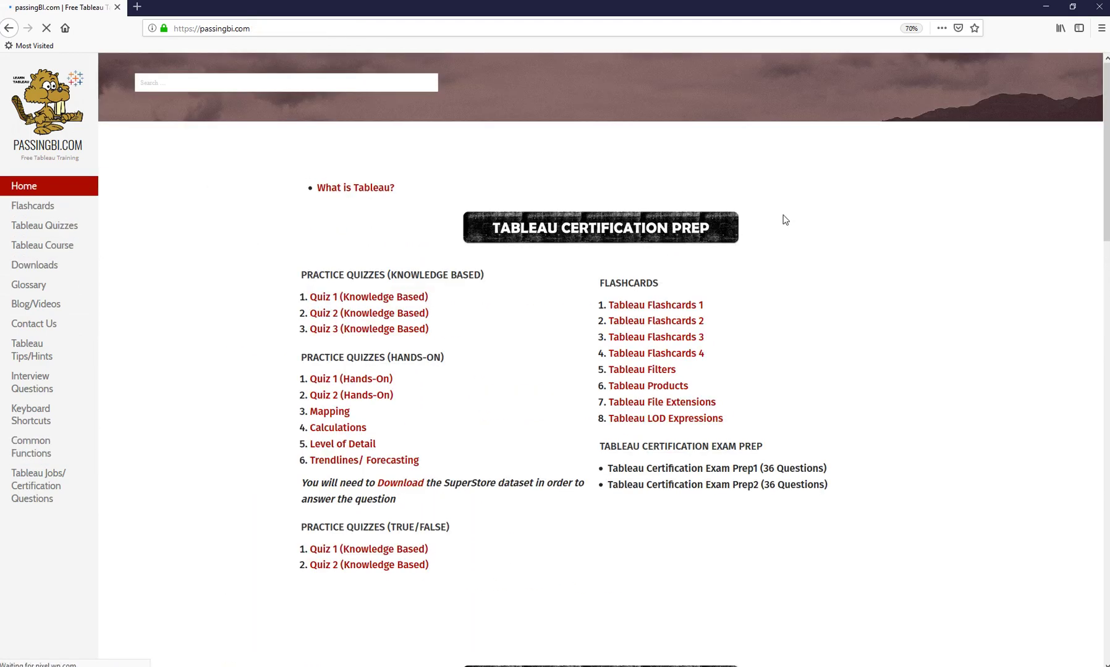